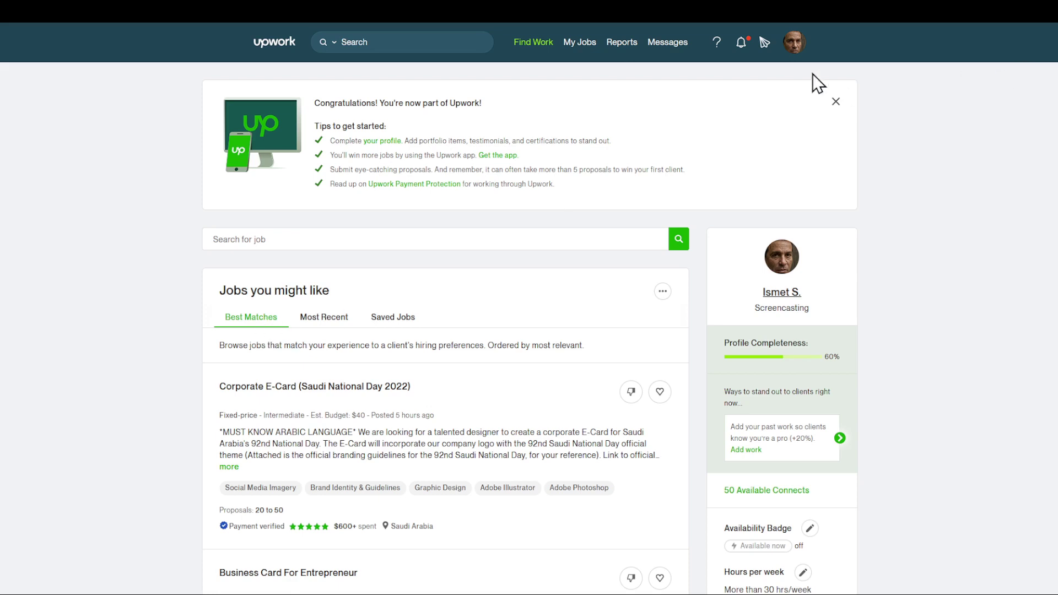
Open the account dropdown from the profile avatar in the top navigation bar.
click(795, 58)
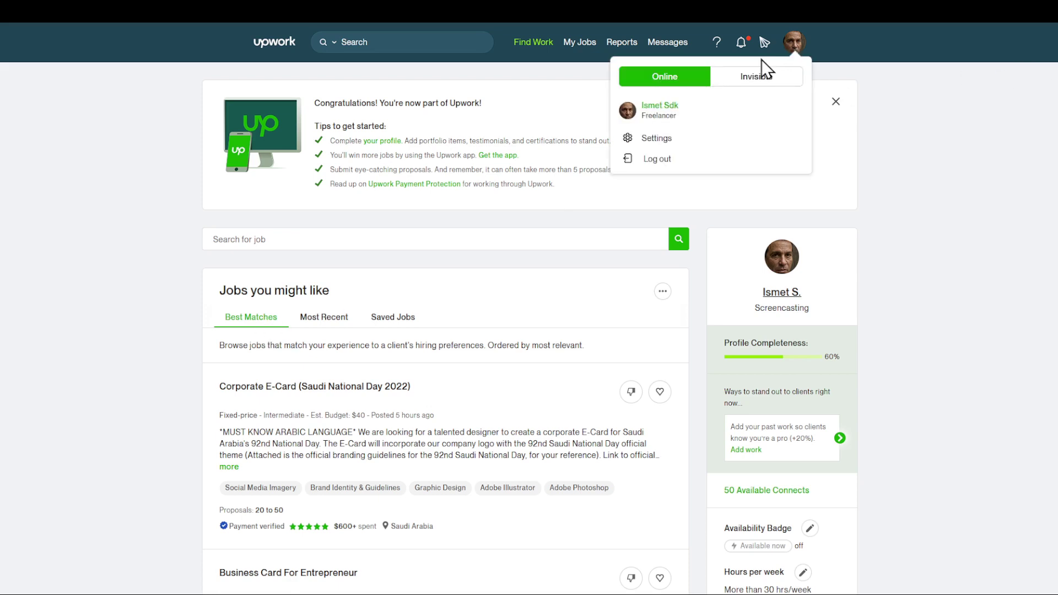
Go to account Settings, then to the My Profile freelancer page.
click(682, 147)
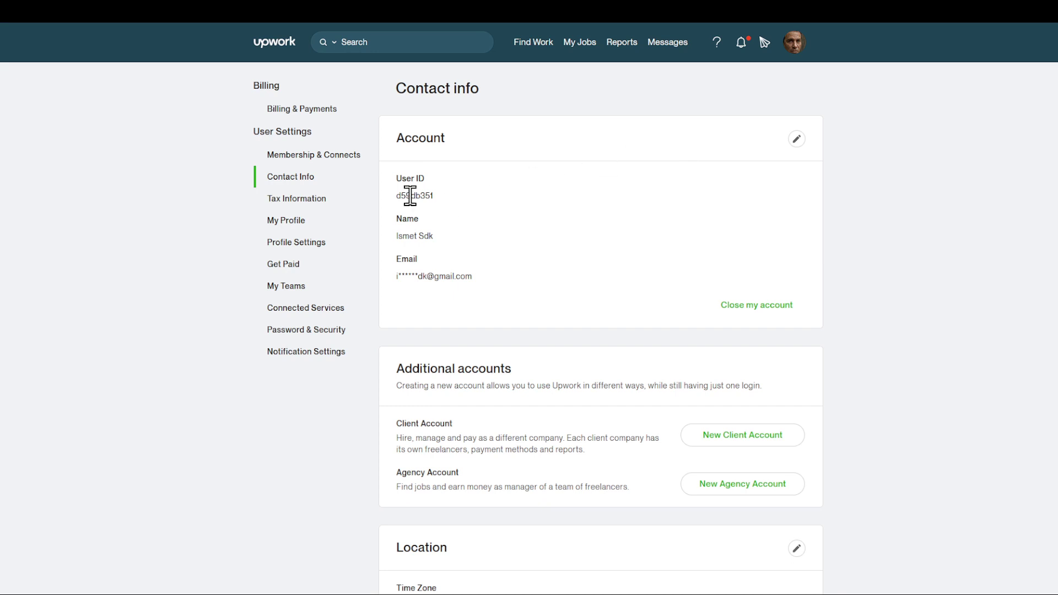
click(322, 232)
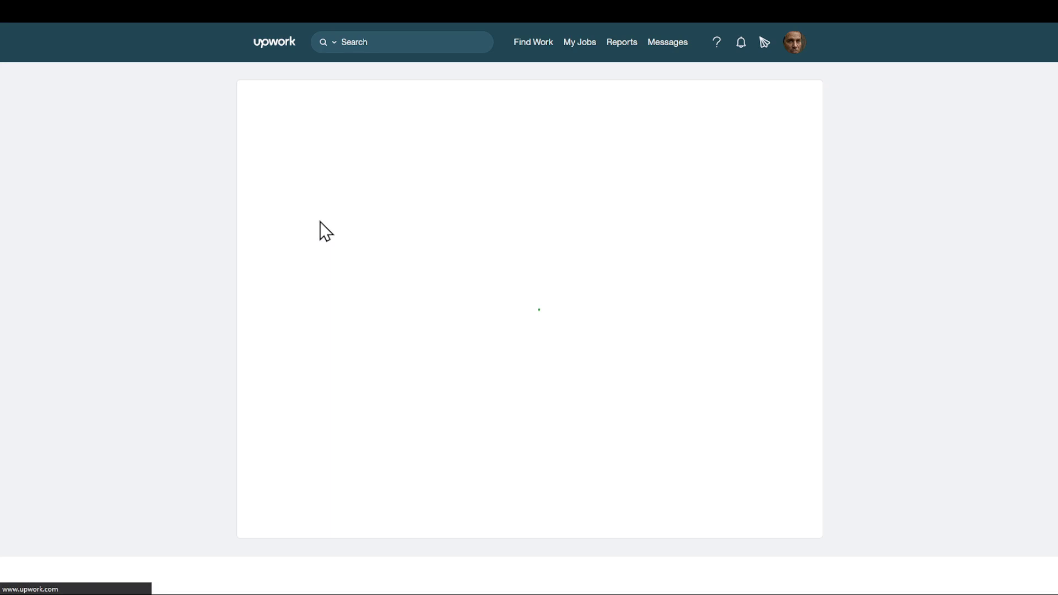
scroll(391, 186, down, 1)
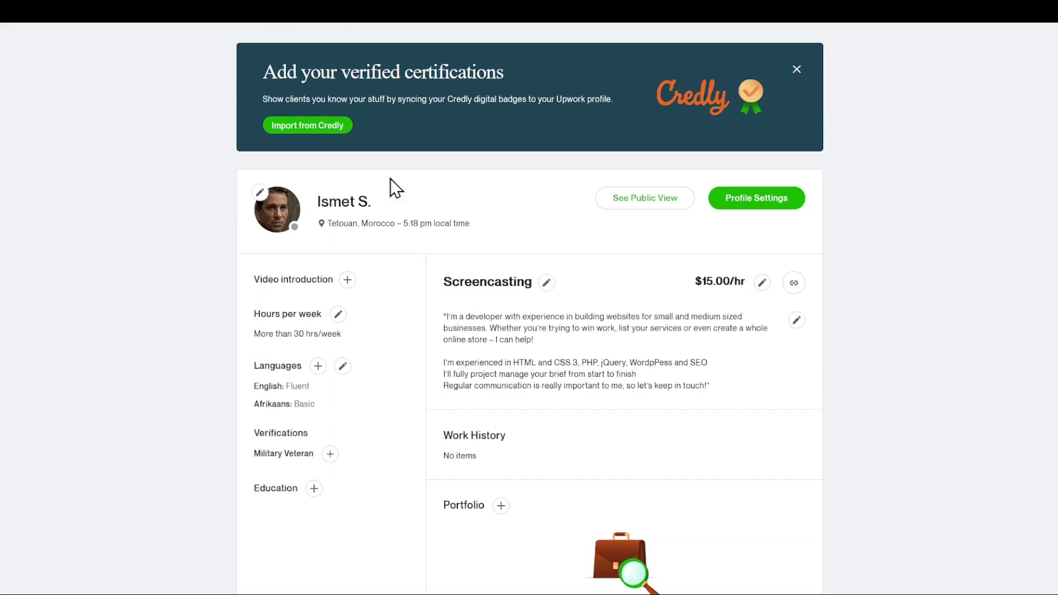
scroll(391, 179, down, 2)
scroll(391, 179, down, 2)
scroll(390, 179, up, 3)
scroll(390, 179, up, 2)
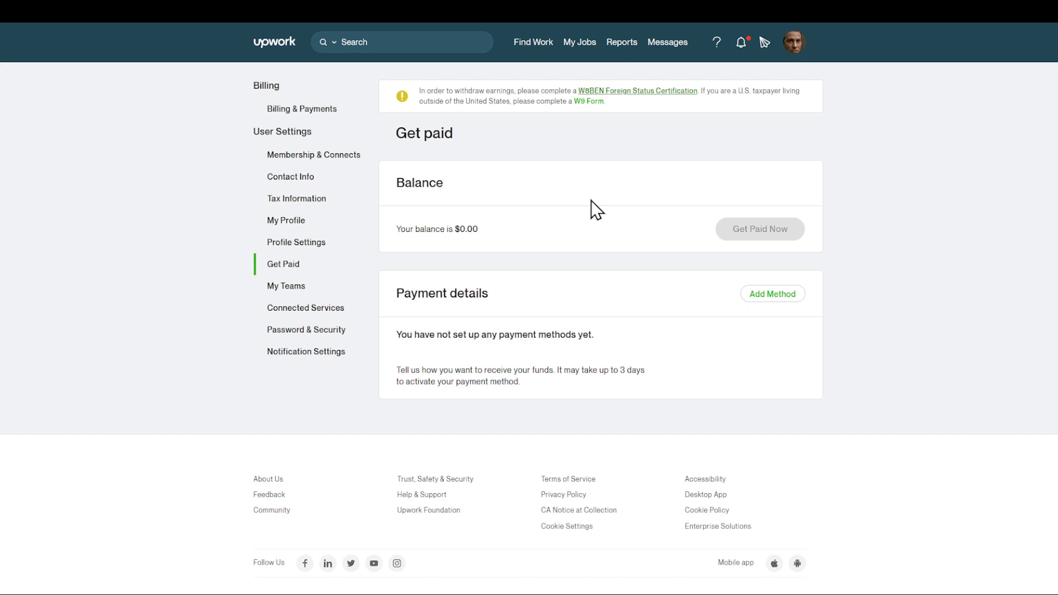
Open the Add a payment method dialog from Payment details.
click(769, 300)
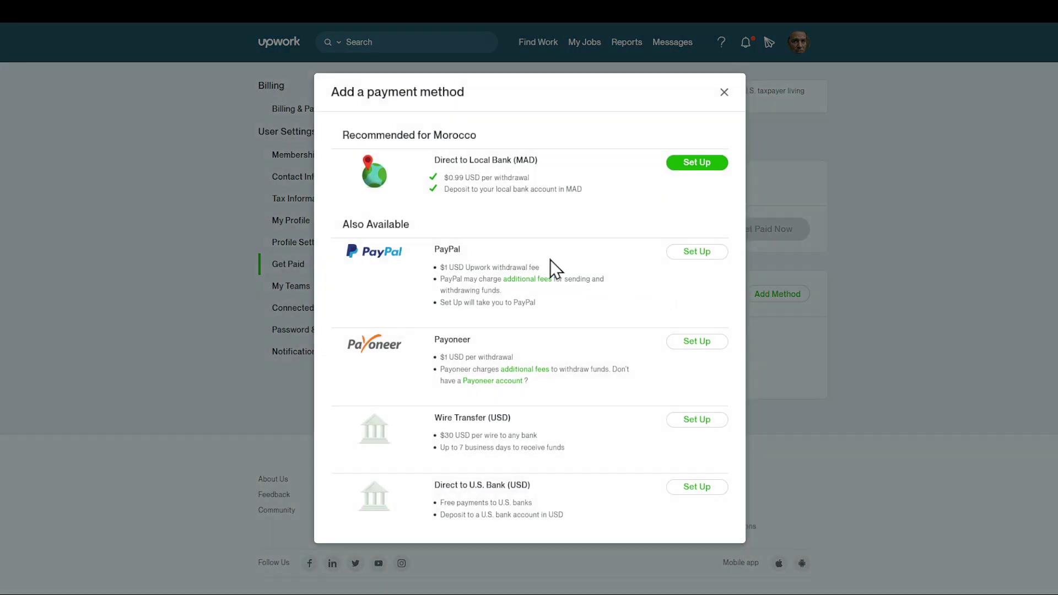